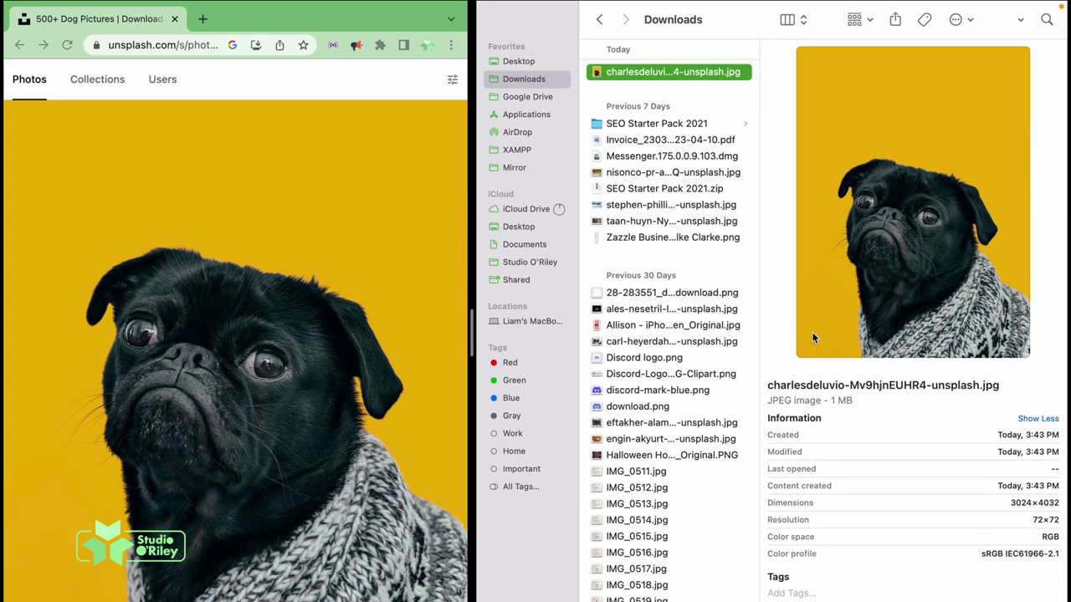
# - Drag the pug image from Chrome into Downloads and compare the AVIF copy's details with the 3024×4032 JPEG
pyautogui.moveTo(296, 212)
pyautogui.mouseDown()
pyautogui.moveTo(564, 174)
pyautogui.moveTo(677, 84)
pyautogui.mouseUp()
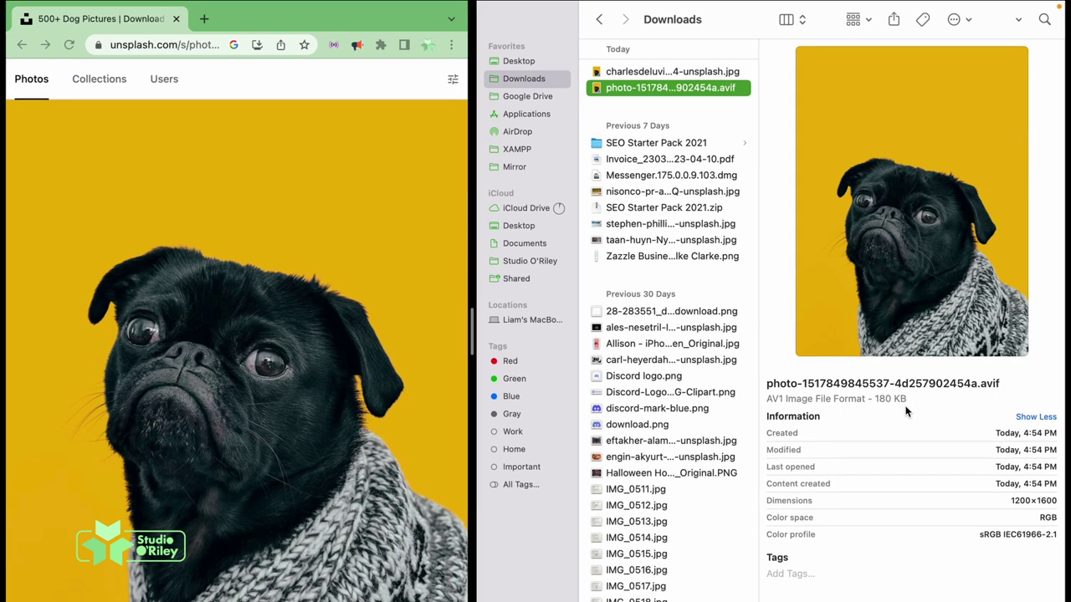
pyautogui.click(733, 75)
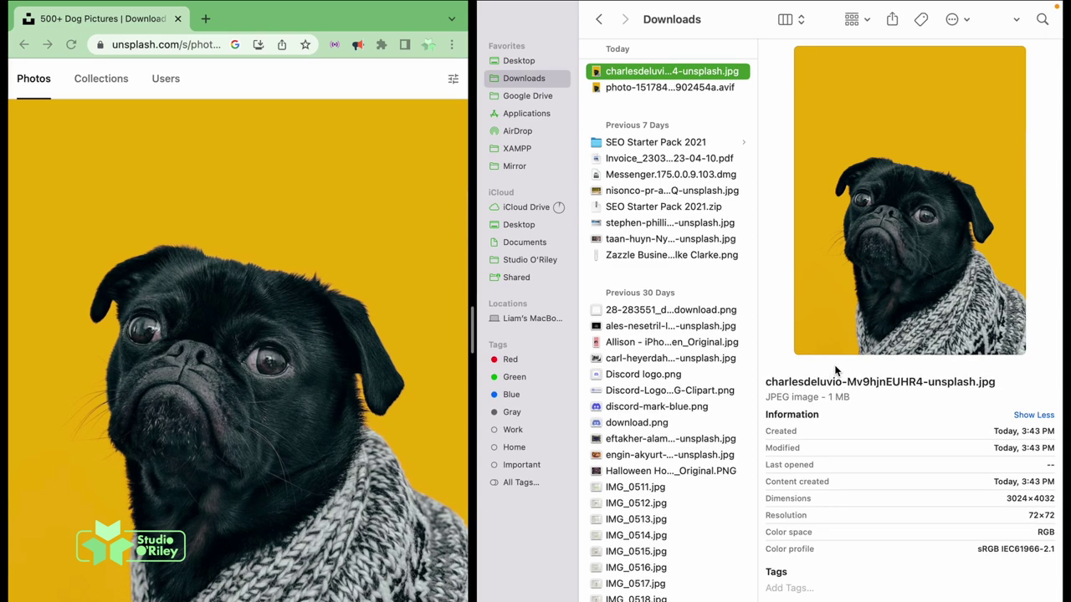
pyautogui.click(636, 89)
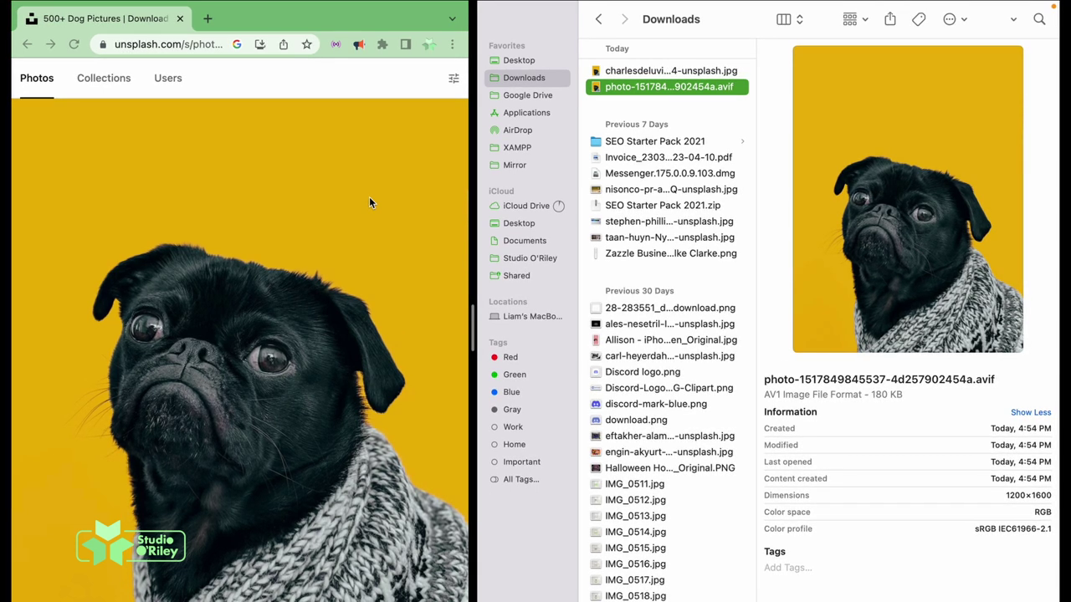
pyautogui.click(648, 71)
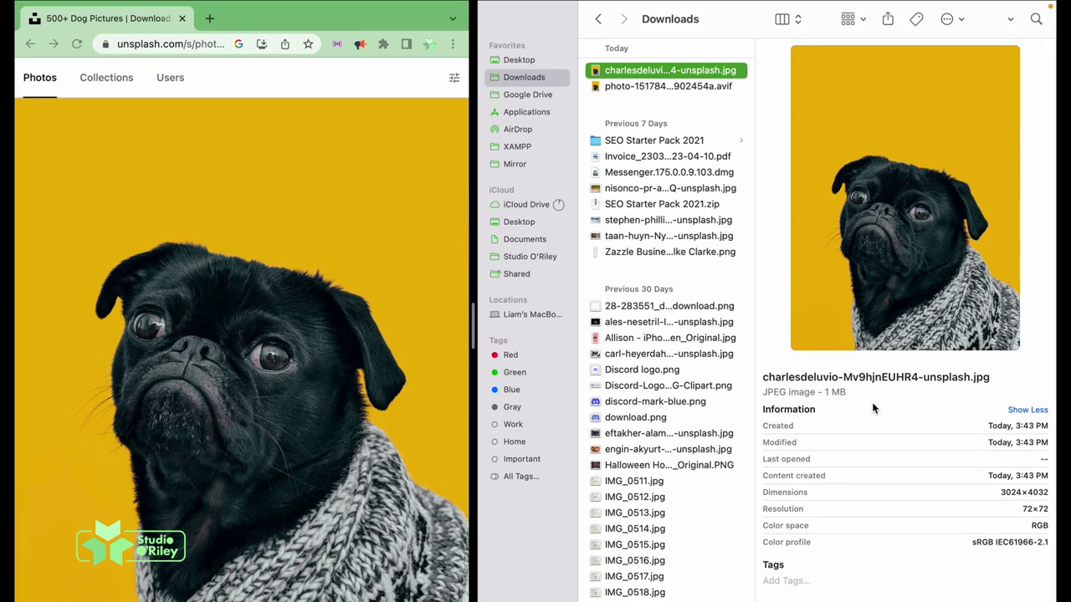
# - Open the charlesdeluvio pug JPEG in Adobe Photoshop 2023 via Open With
pyautogui.rightClick(699, 70)
pyautogui.moveTo(728, 91)
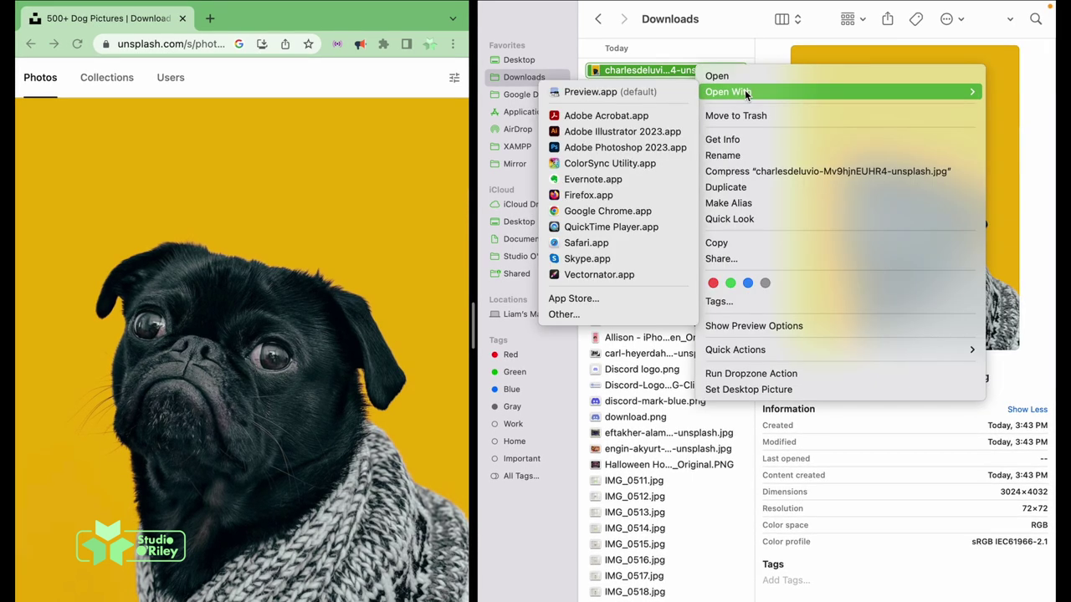
pyautogui.click(620, 149)
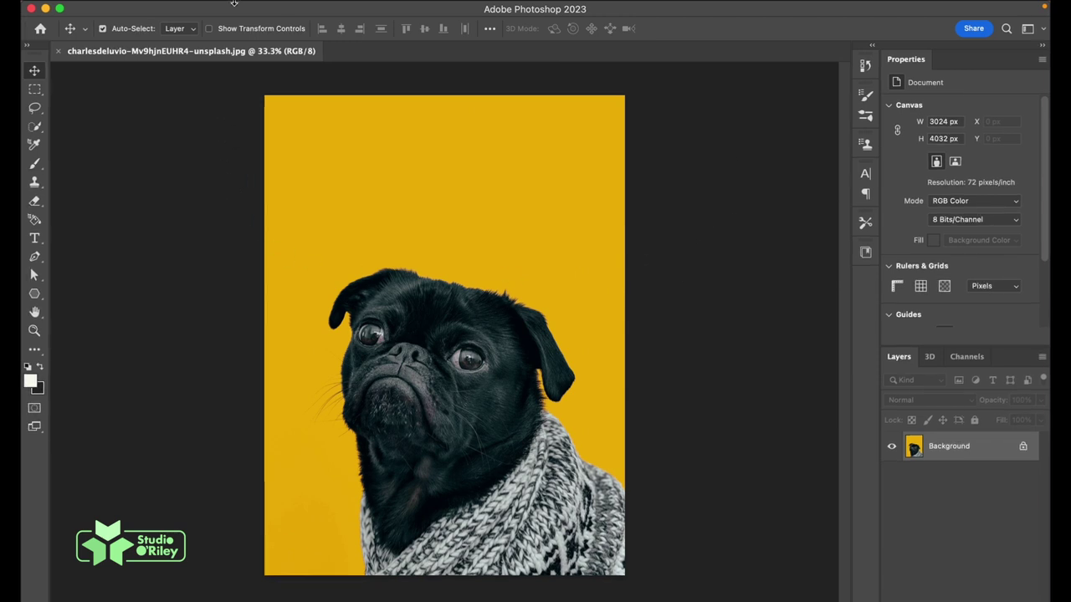
# - Use Image Size to set the width to 2000 pixels, height following at 2667, and apply
pyautogui.click(198, 10)
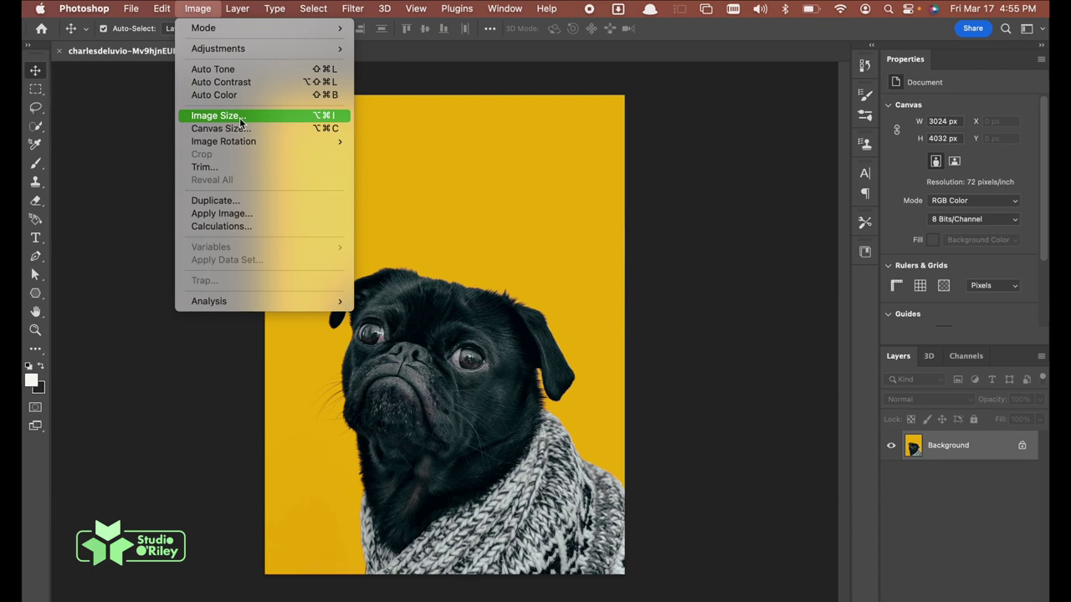
pyautogui.click(308, 115)
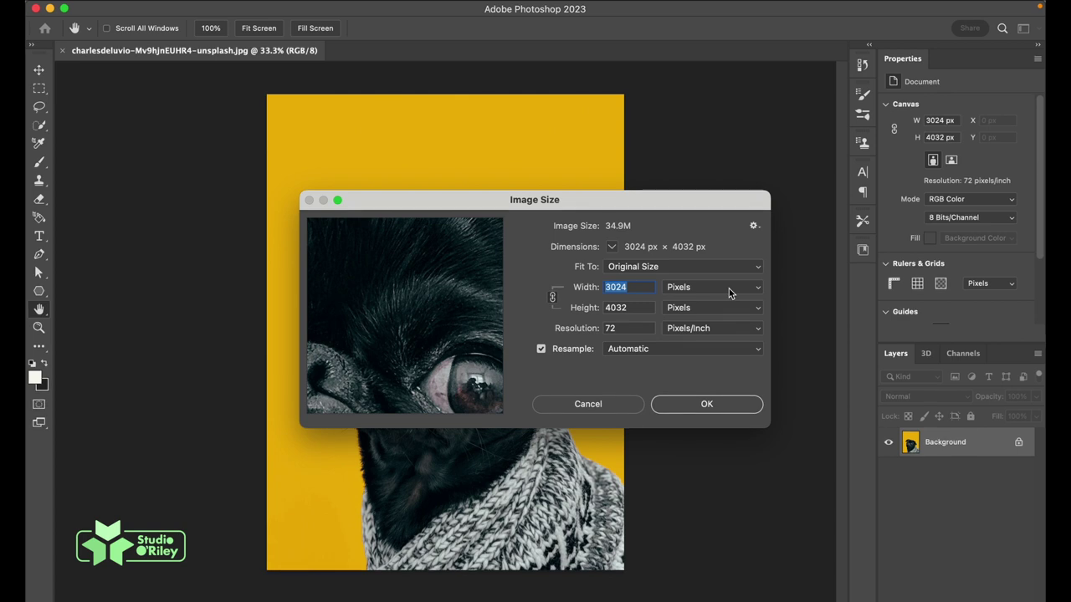
pyautogui.click(712, 287)
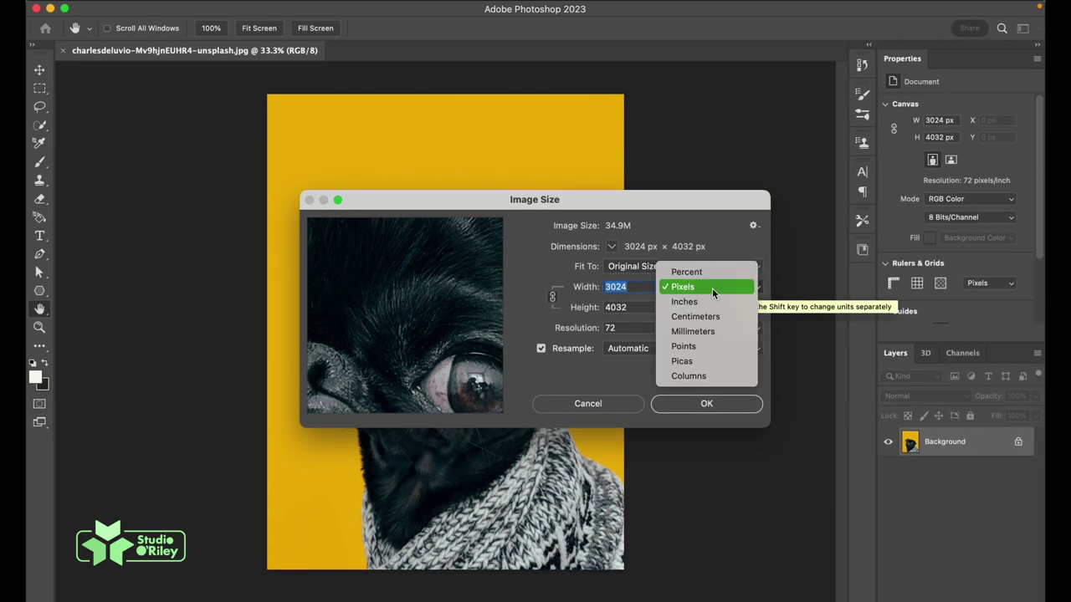
pyautogui.click(750, 251)
pyautogui.click(745, 288)
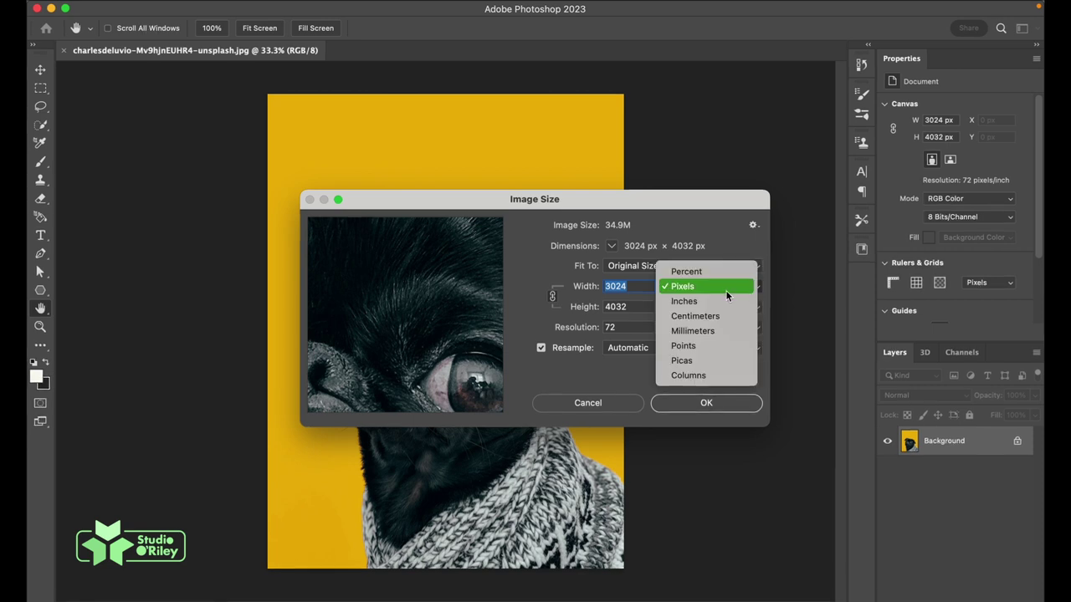
pyautogui.click(707, 288)
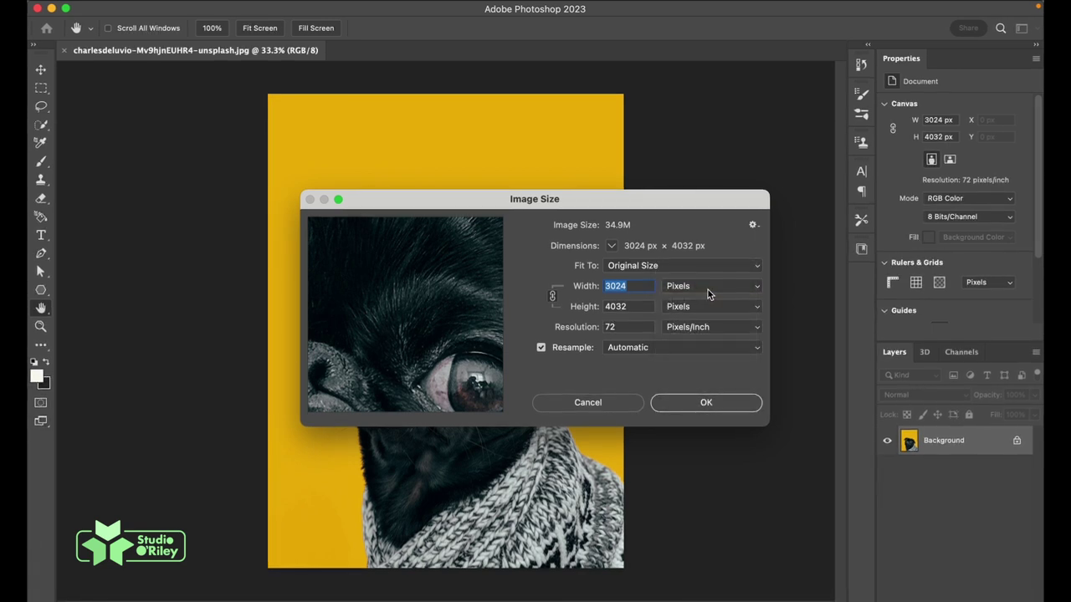
pyautogui.write('200')
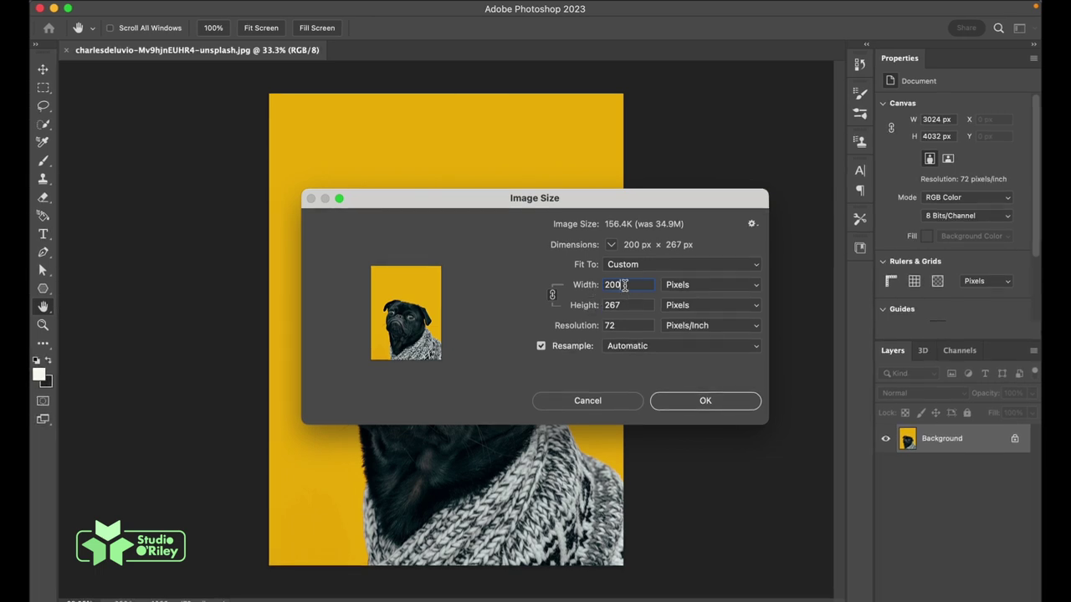
pyautogui.write('0')
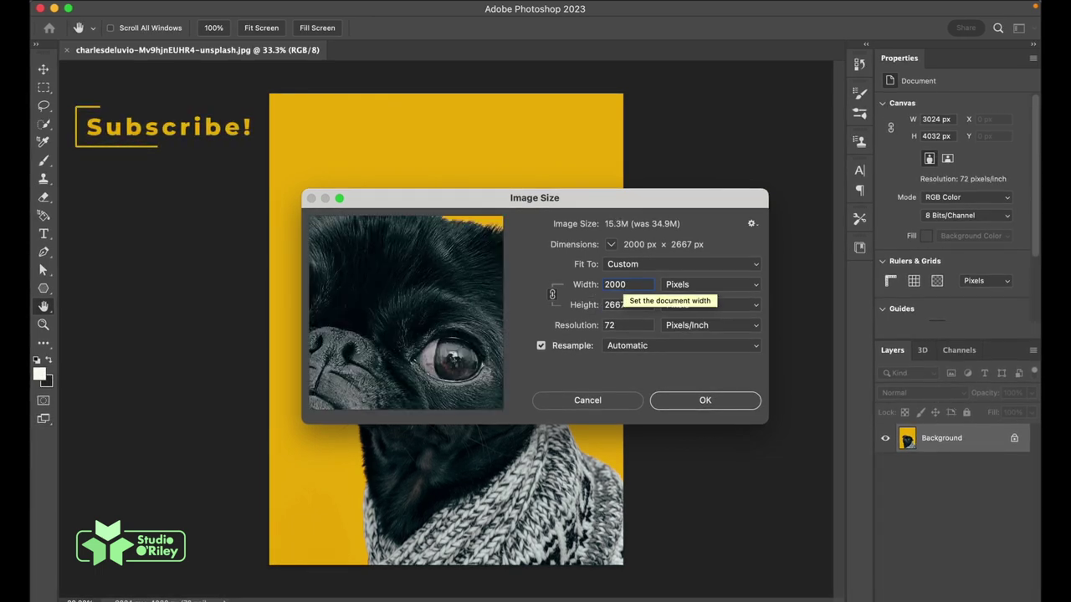
pyautogui.press('BackSpace')
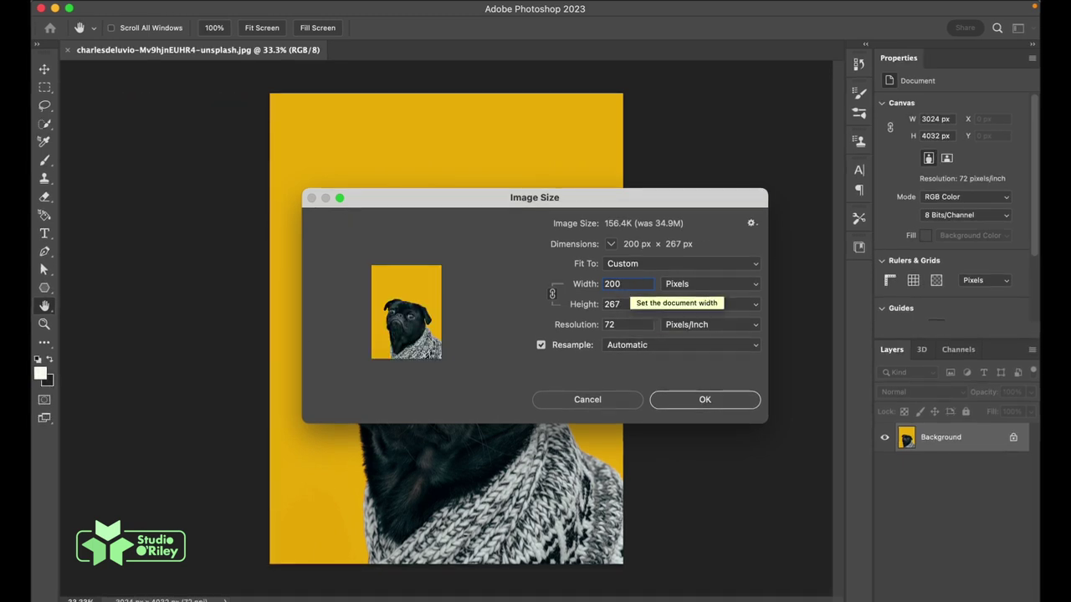
pyautogui.write('0')
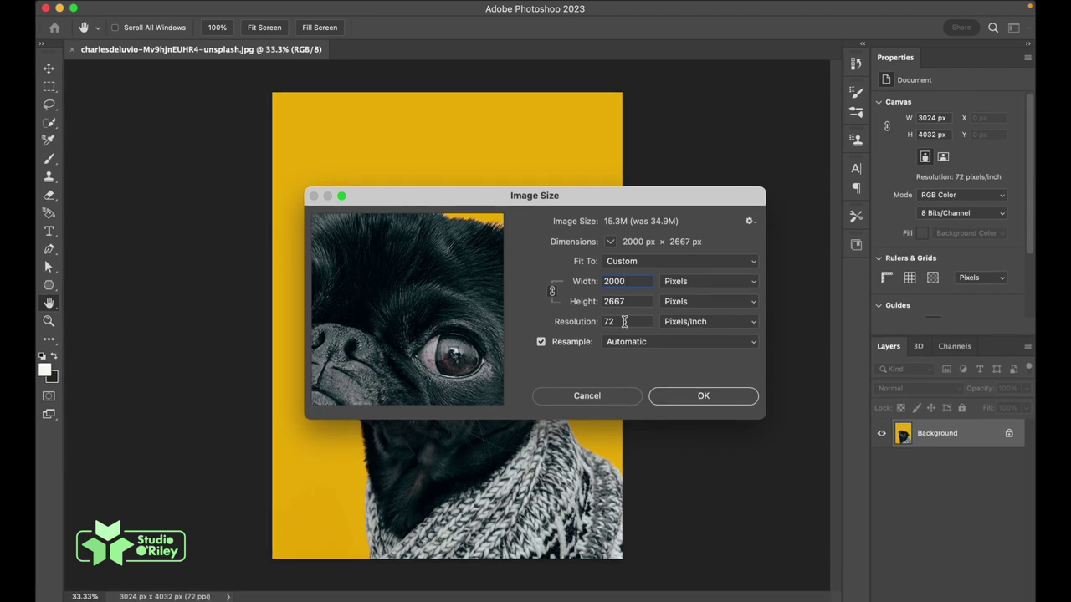
pyautogui.click(706, 397)
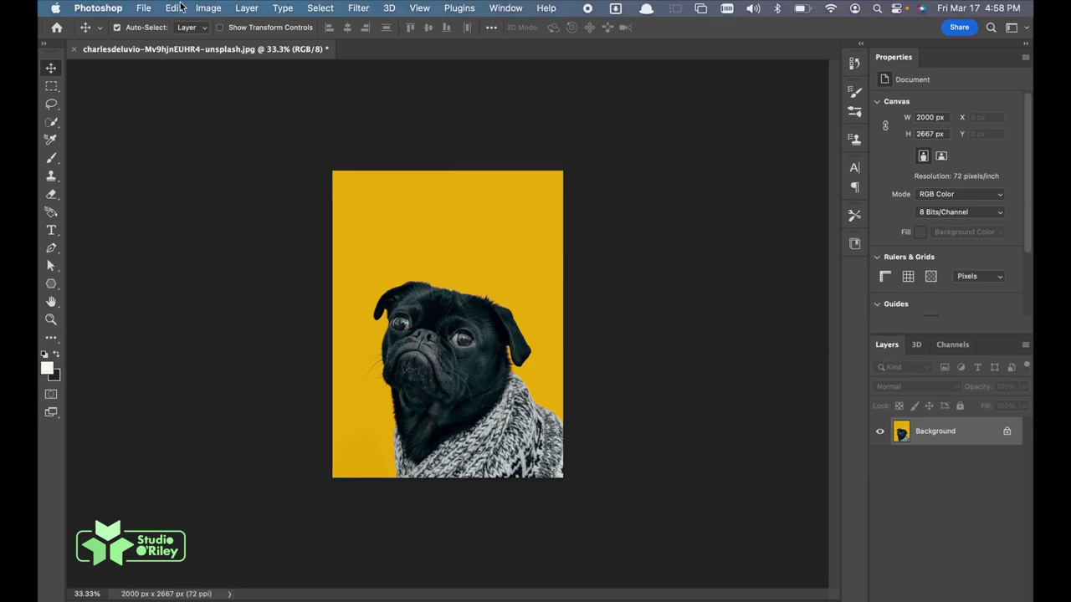
# - Open Save for Web (Legacy) and keep the JPEG High preset at quality 60
pyautogui.click(148, 9)
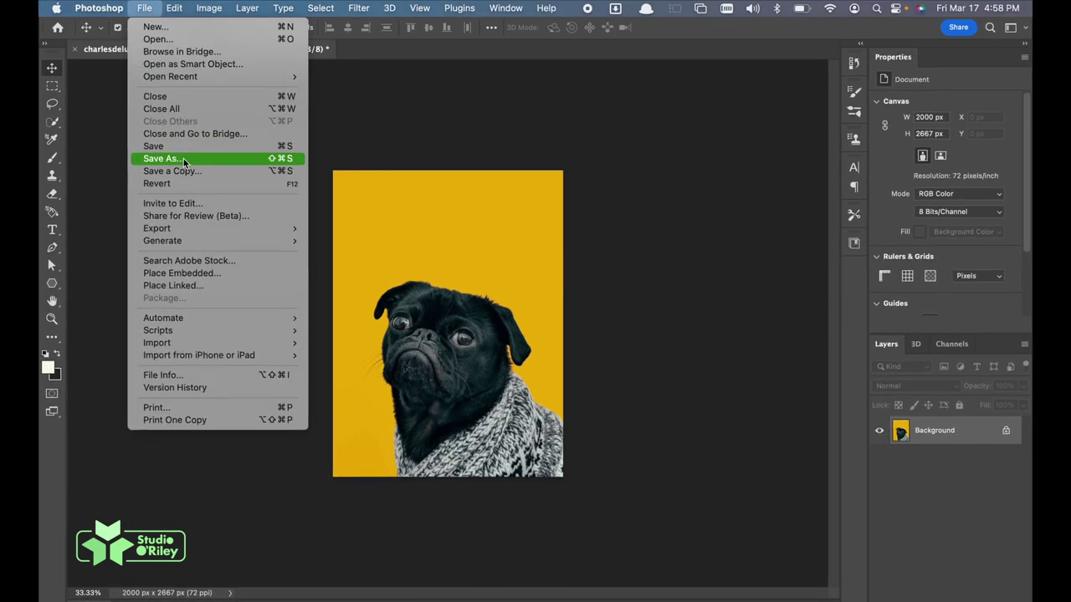
pyautogui.moveTo(157, 227)
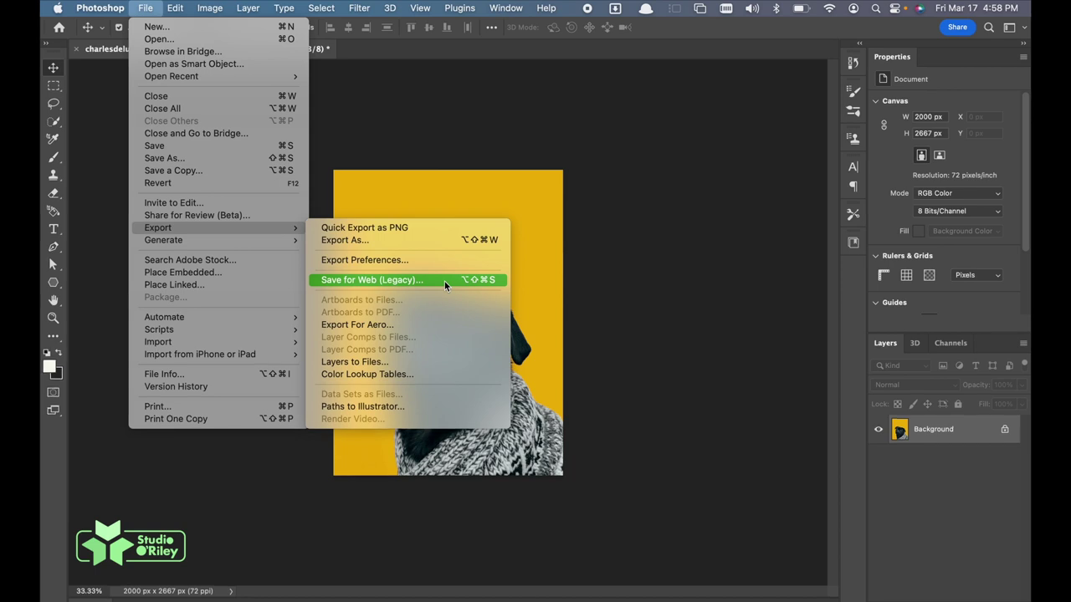
pyautogui.click(444, 281)
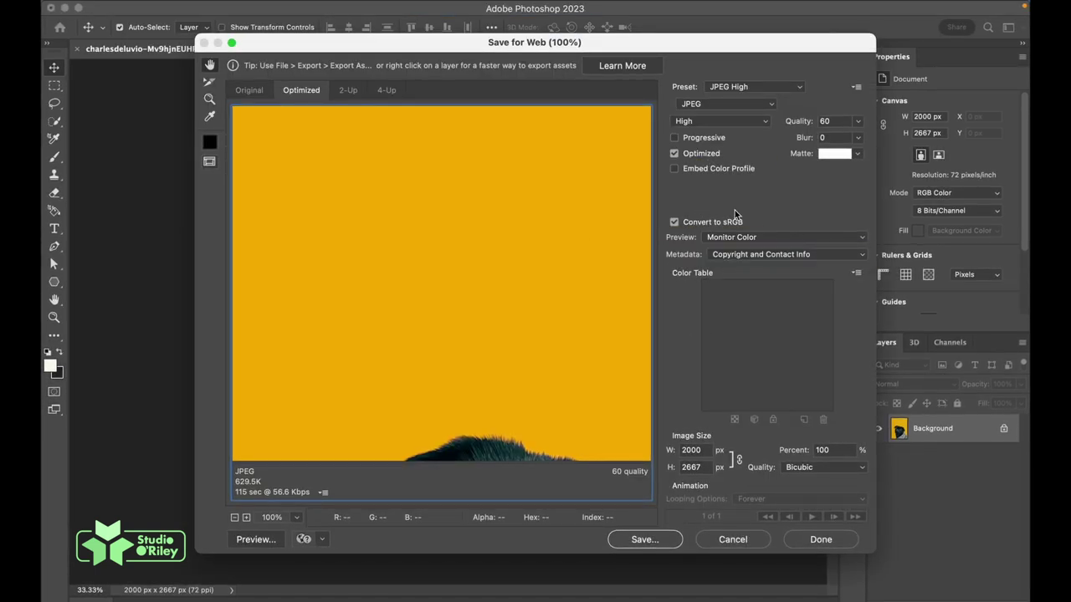
pyautogui.click(771, 105)
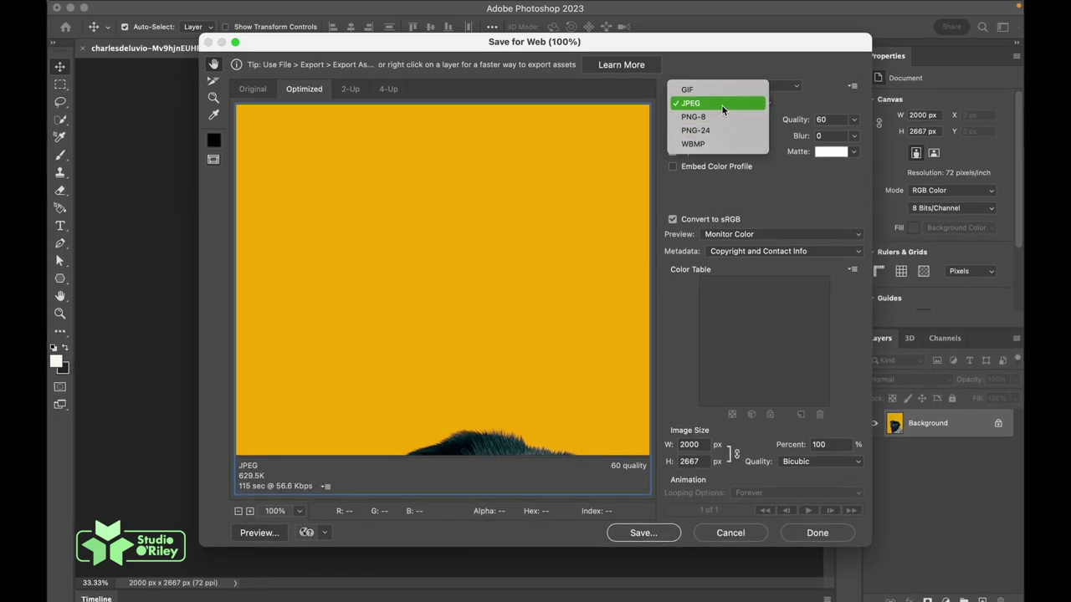
pyautogui.click(722, 104)
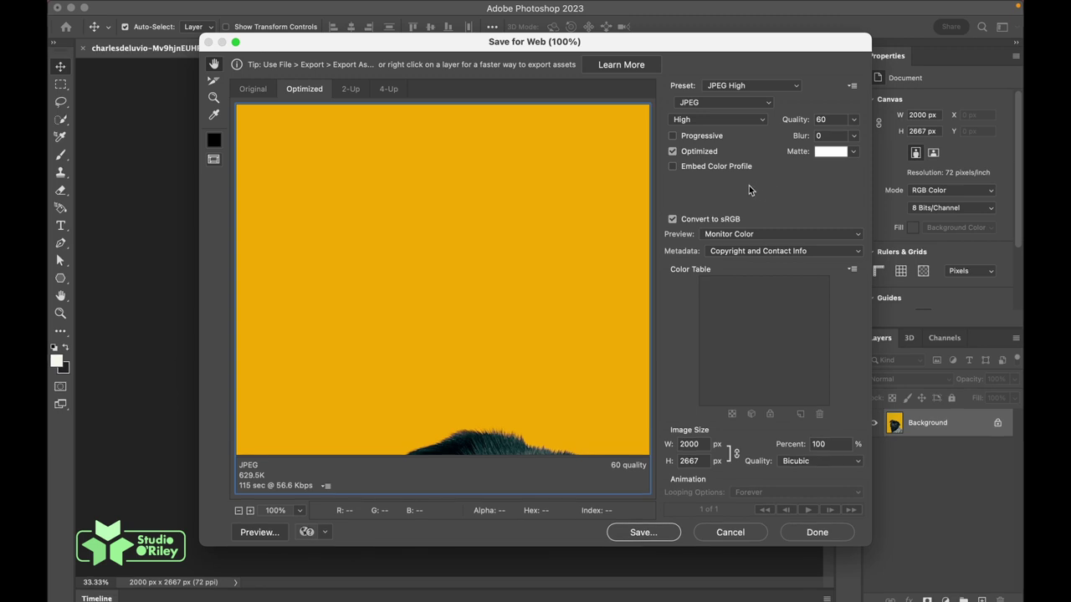
pyautogui.press('Tab')
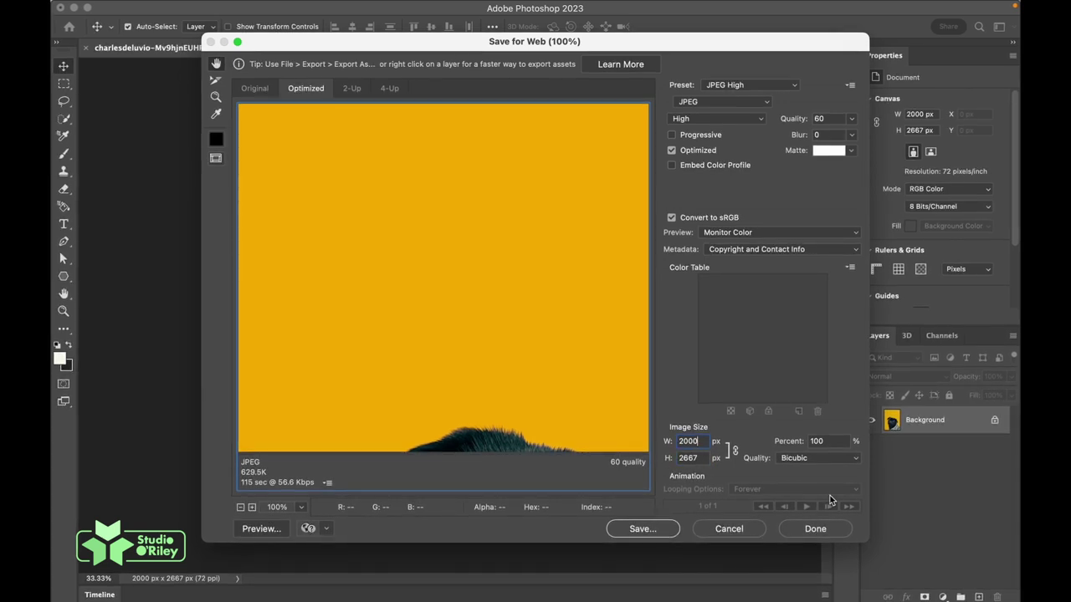
# - Save the optimized image to the Desktop as Doggo.jpg
pyautogui.click(642, 528)
pyautogui.write('Doggo')
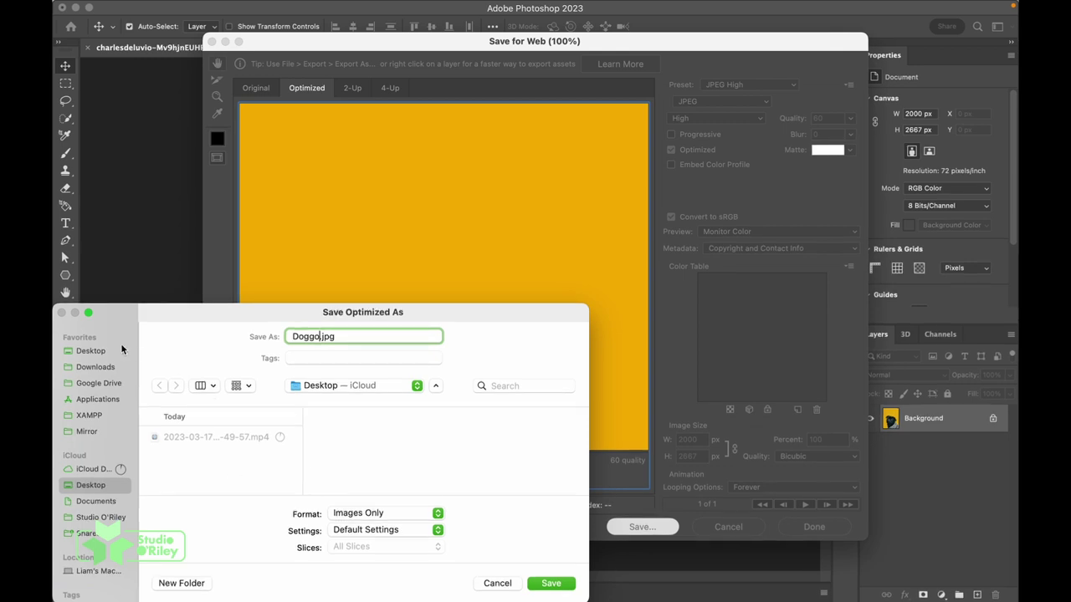
pyautogui.click(96, 355)
pyautogui.click(546, 583)
pyautogui.click(544, 583)
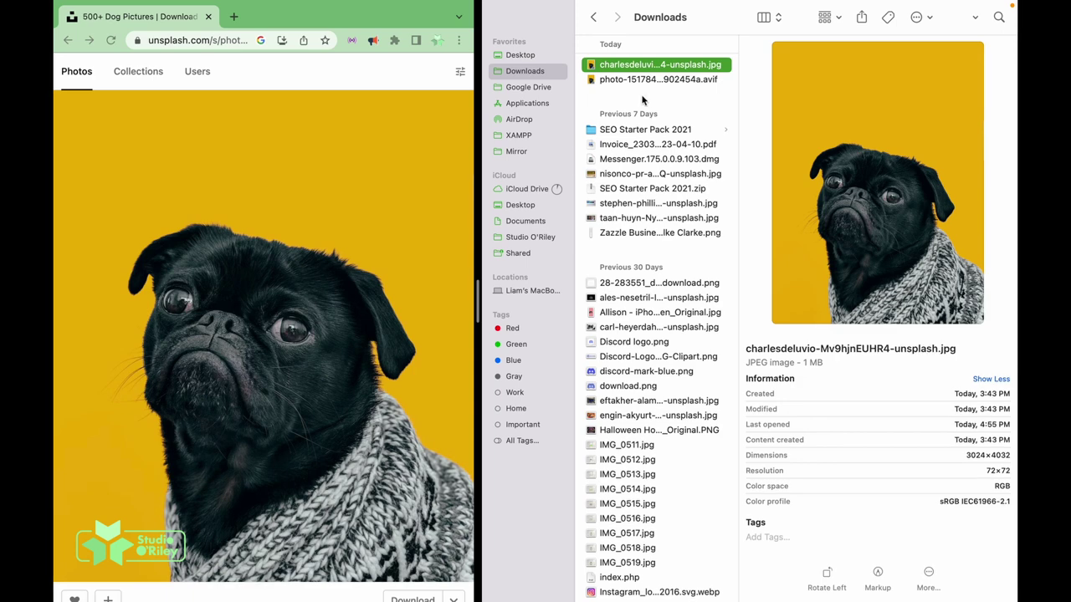
pyautogui.press('super+shift+d')
pyautogui.click(617, 60)
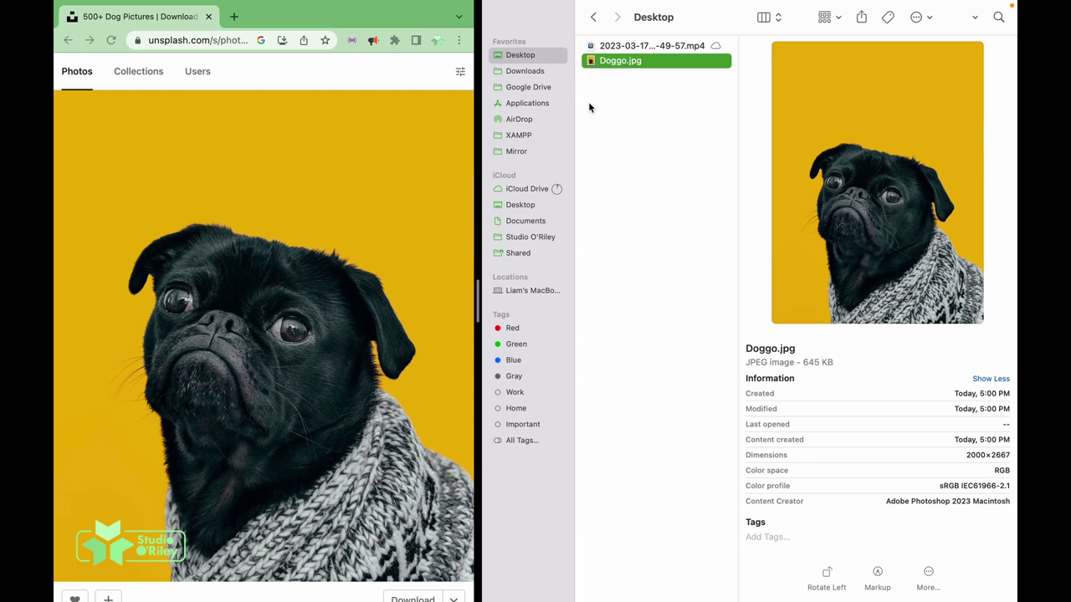
pyautogui.press('alt+super+l')
pyautogui.click(637, 83)
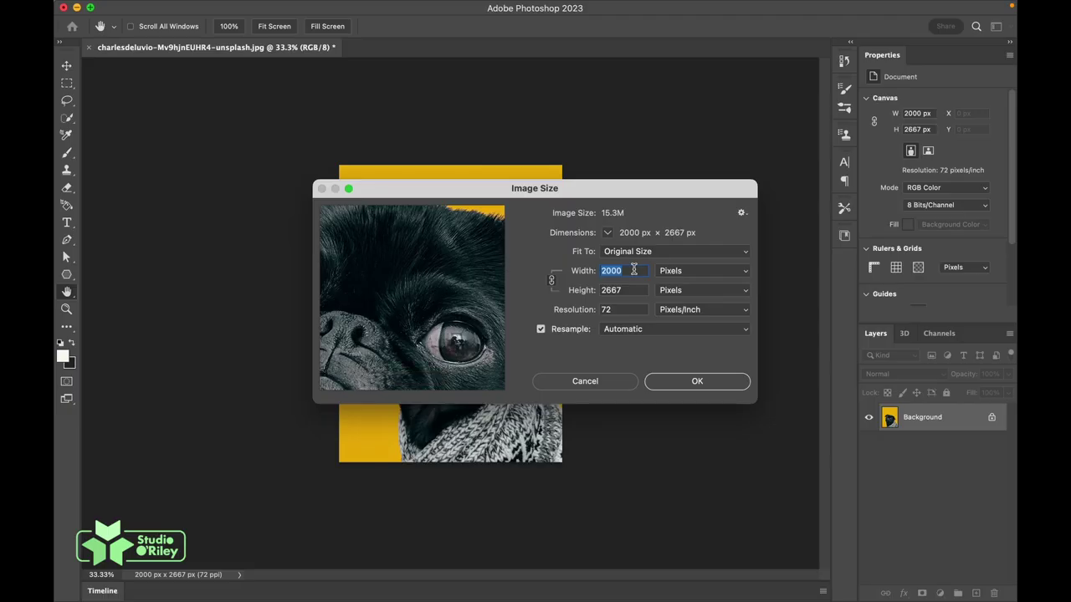
# - Enter a width of 1000 px in Image Size, giving 1000×1334, and apply
pyautogui.write('10')
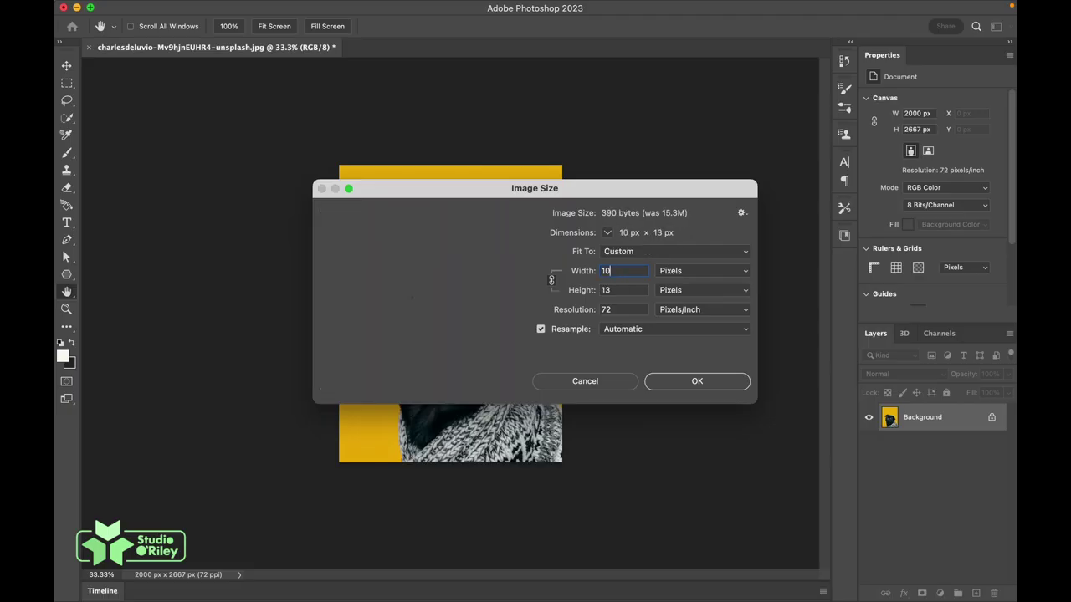
pyautogui.write('00')
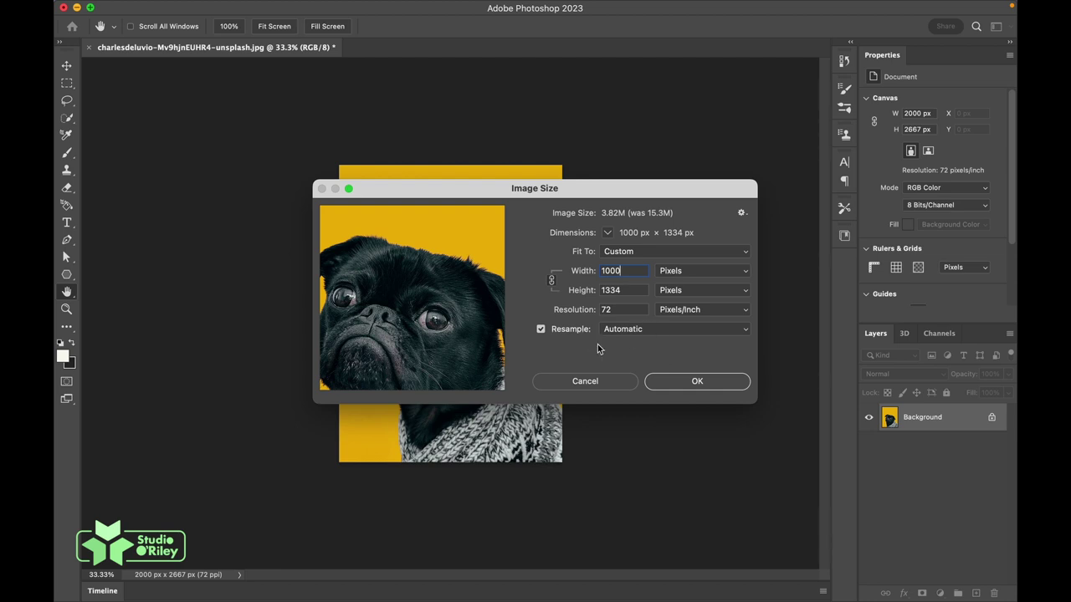
pyautogui.click(701, 384)
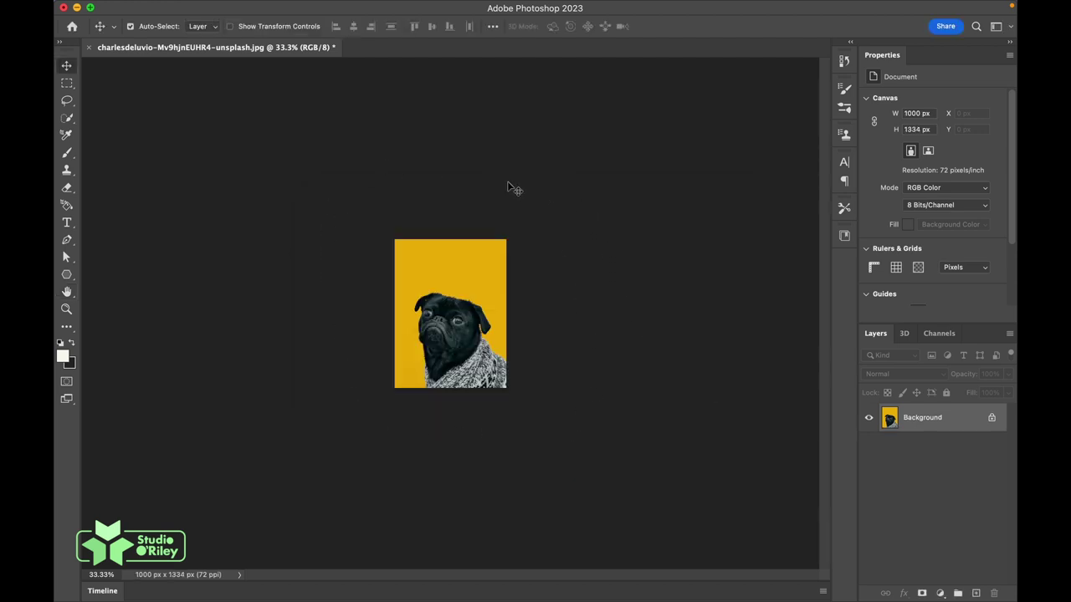
# - Open the File menu to begin the Save for Web export
pyautogui.click(156, 7)
pyautogui.moveTo(168, 220)
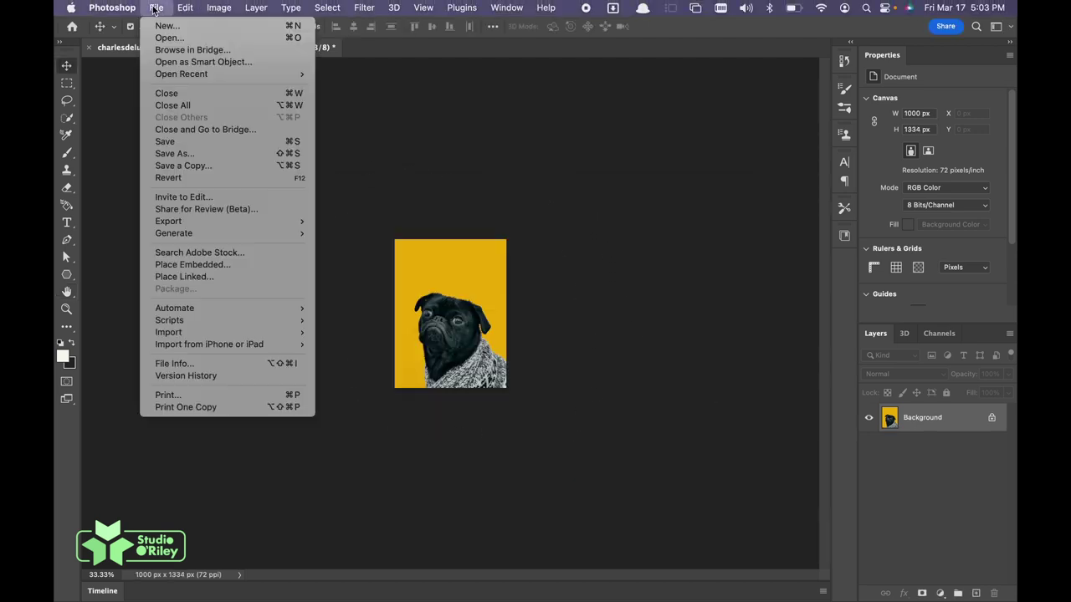